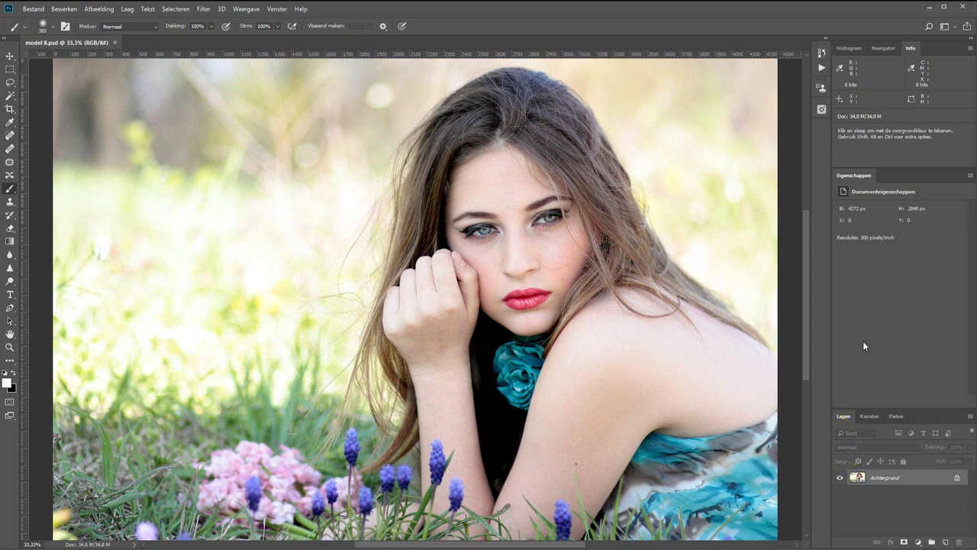
click(99, 9)
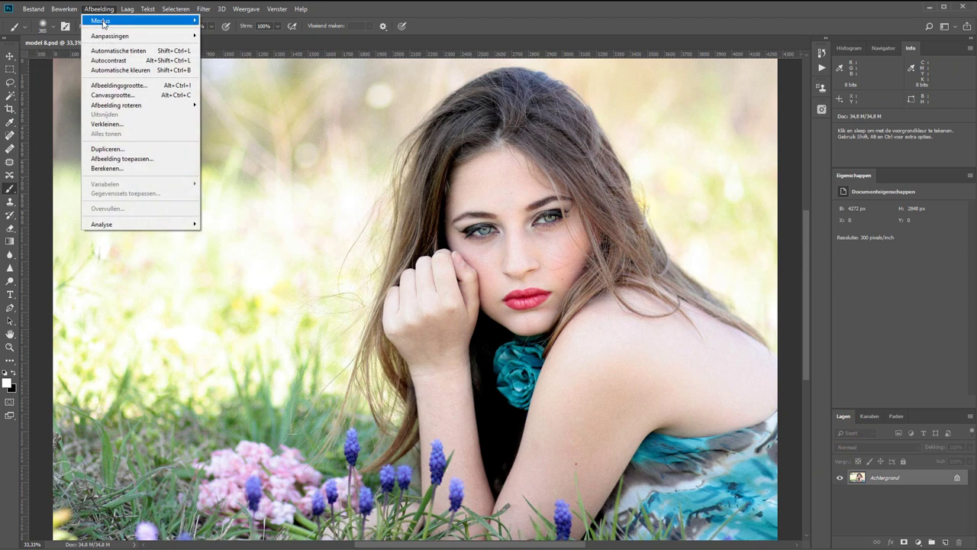
mouse_move(110, 35)
click(213, 55)
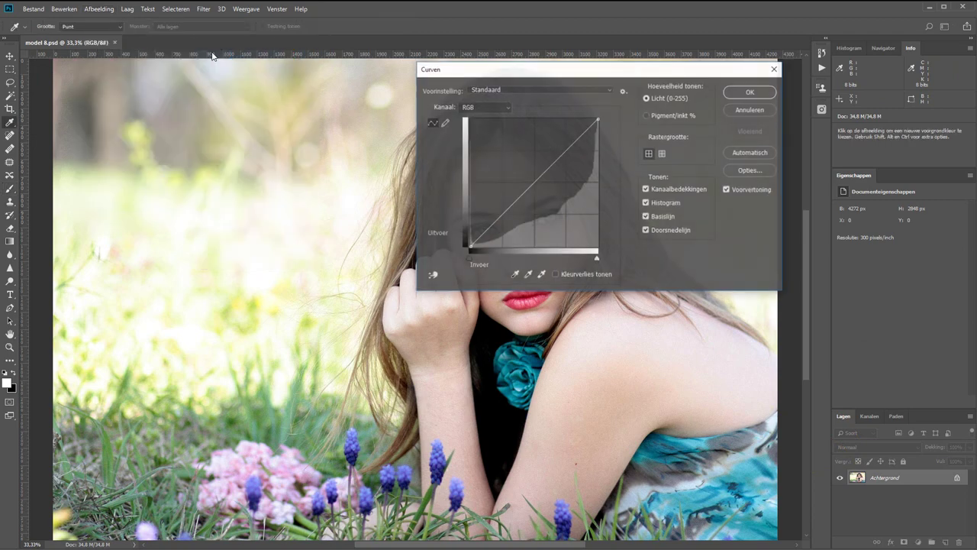
drag(500, 218, 500, 226)
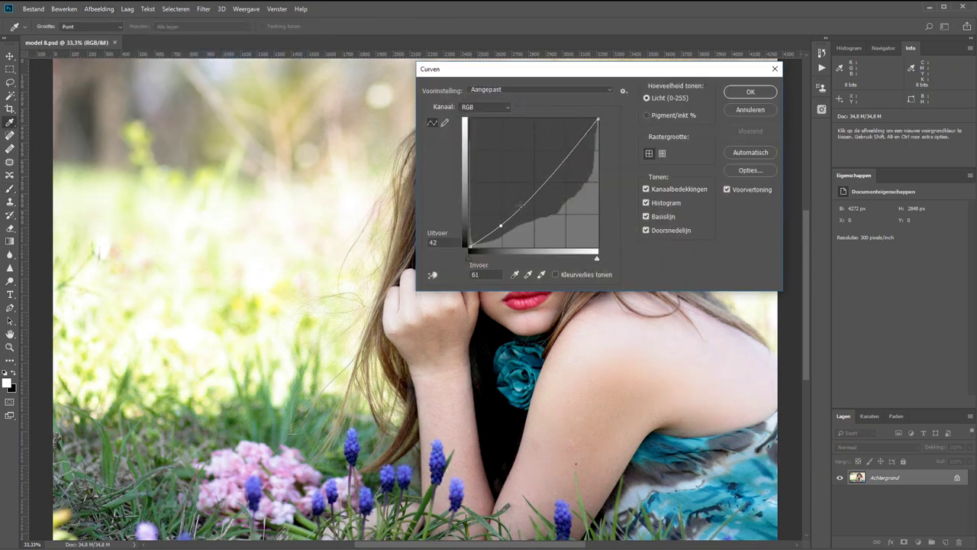
drag(556, 161, 562, 148)
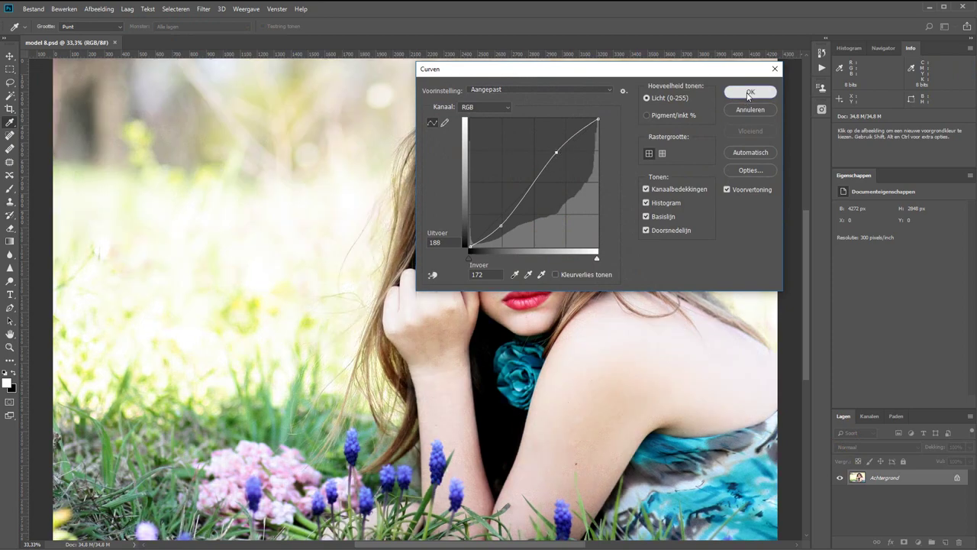
click(751, 91)
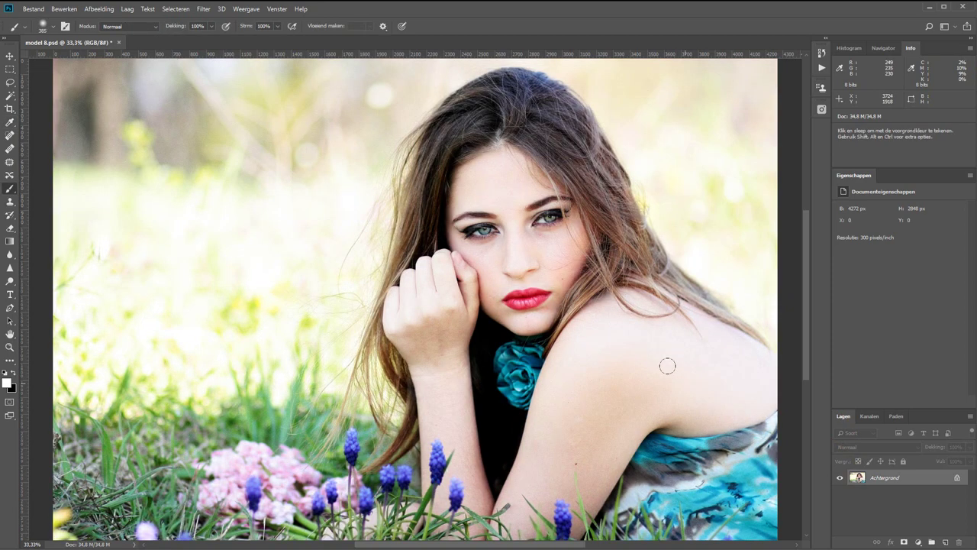
key(ctrl+z)
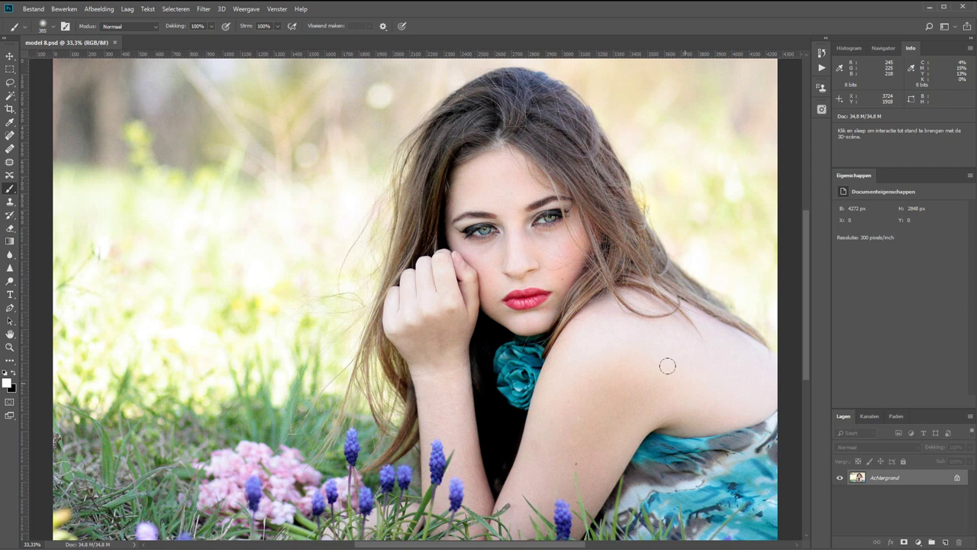
key(ctrl+z)
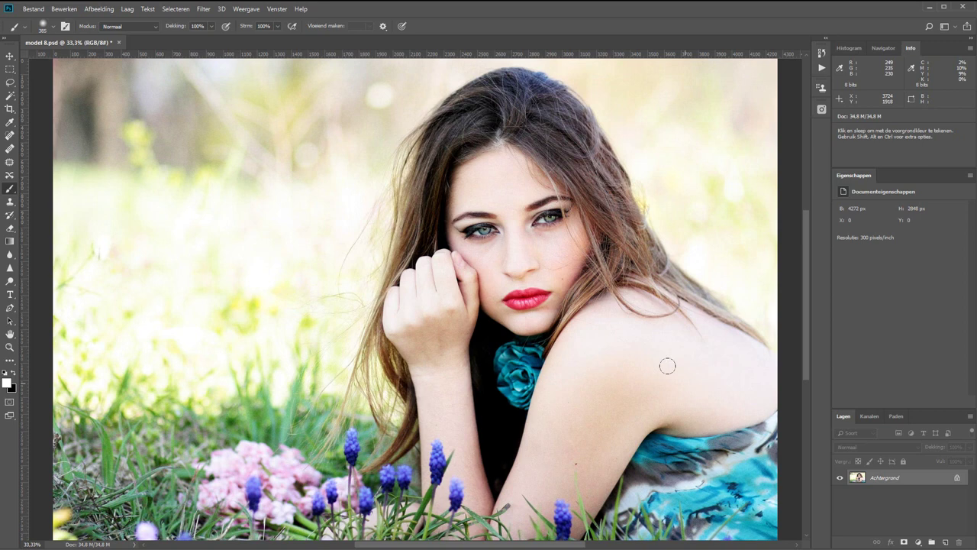
key(ctrl+z)
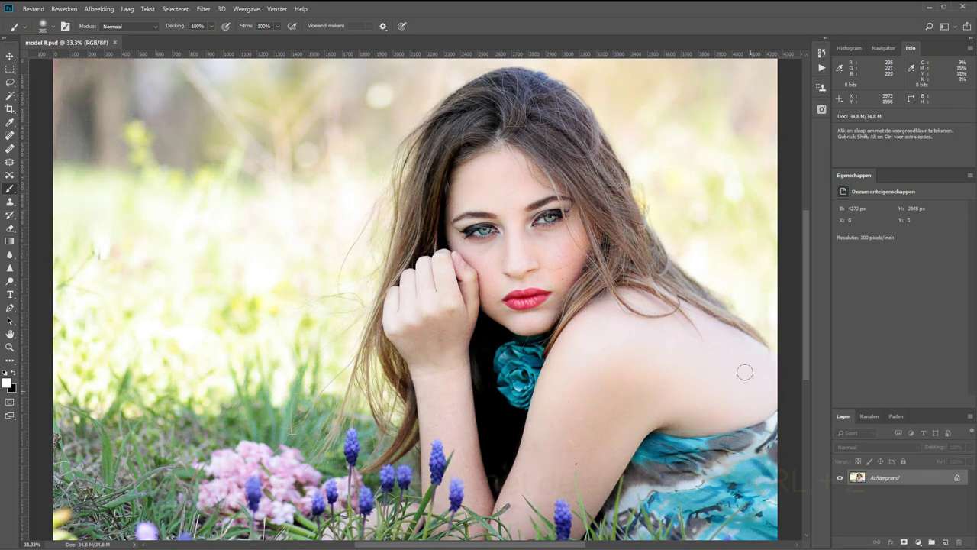
Step: Add a Curves adjustment layer and bend it into a contrast-boosting S-curve
click(919, 542)
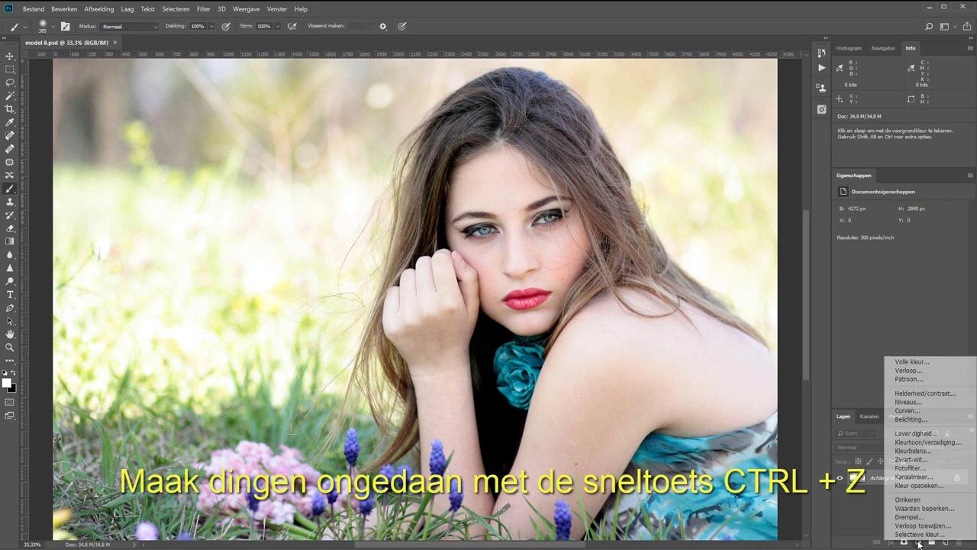
click(909, 412)
drag(886, 306, 886, 312)
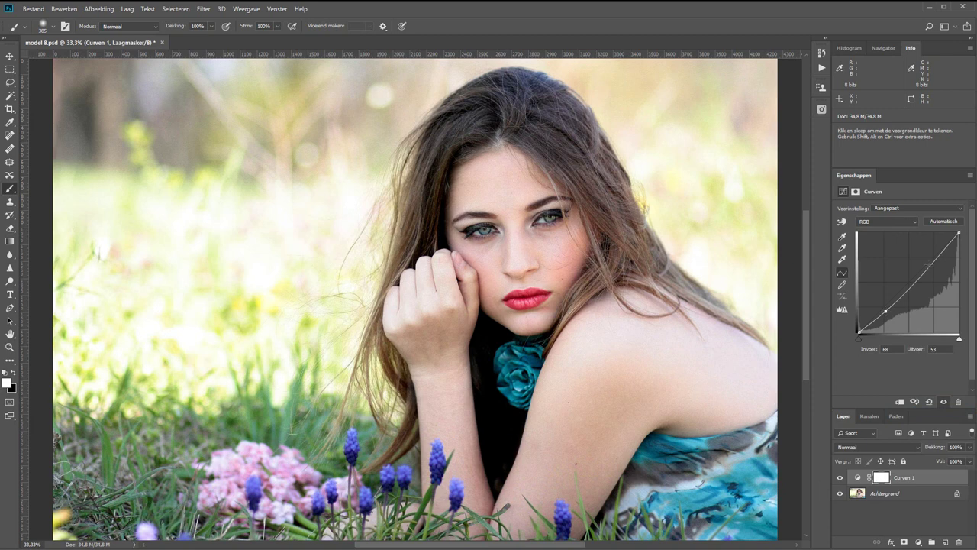
drag(928, 263, 929, 257)
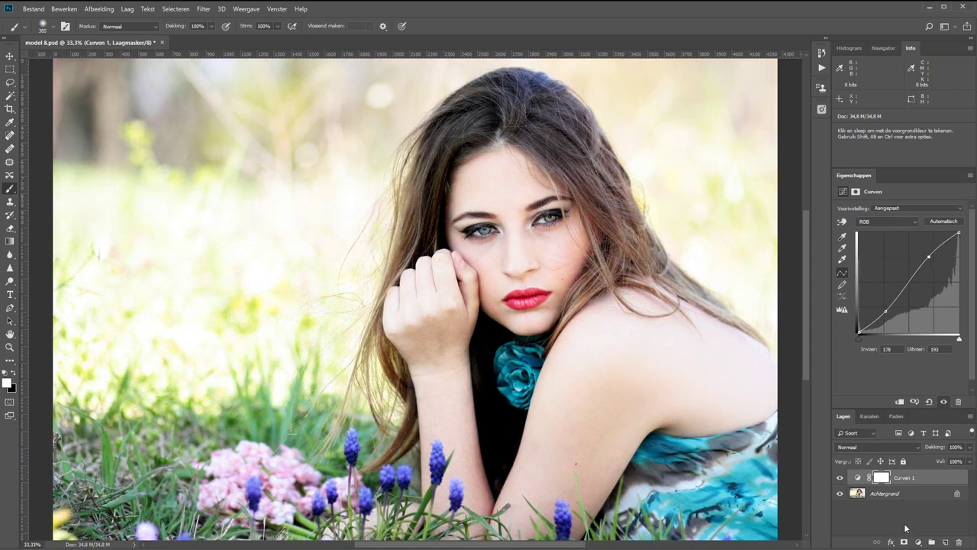
Step: Delete the Curven 1 adjustment layer
click(884, 494)
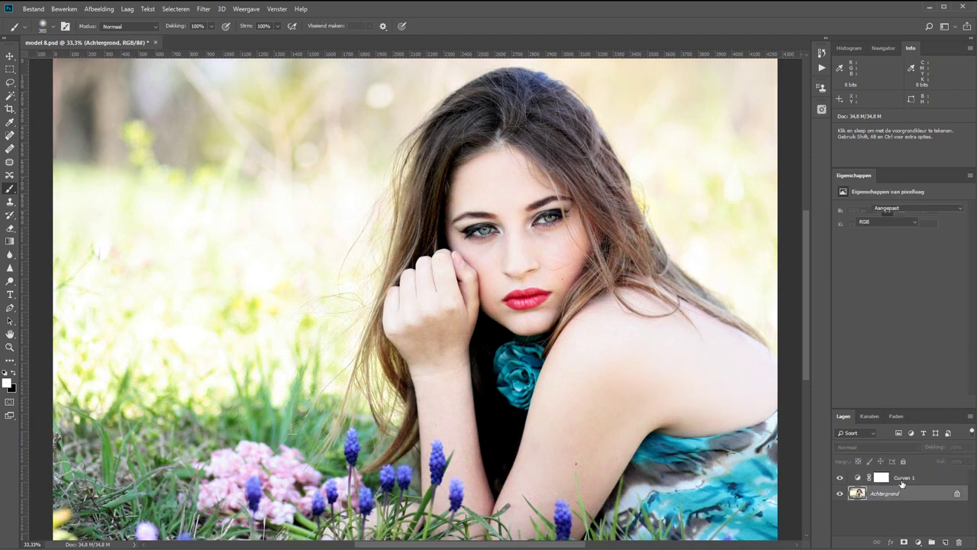
click(902, 479)
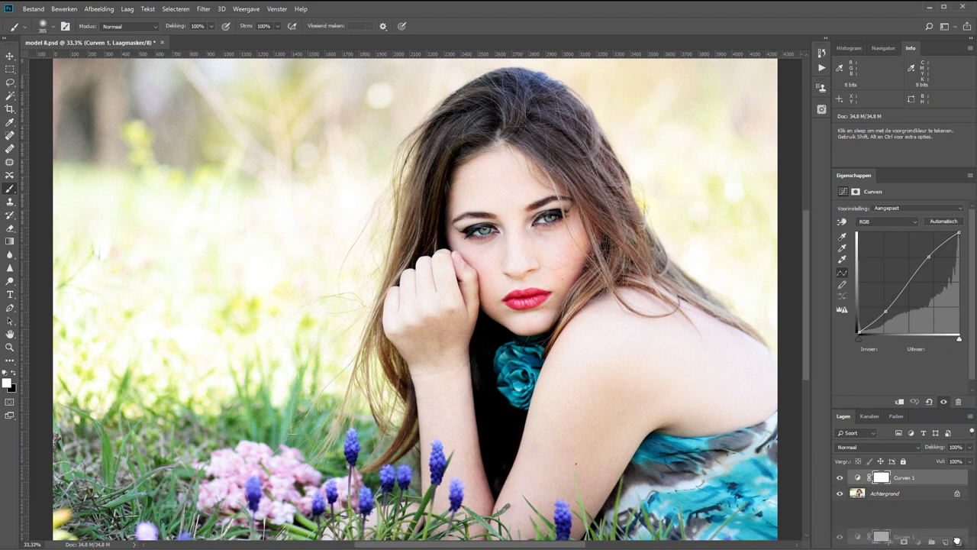
drag(849, 480, 957, 542)
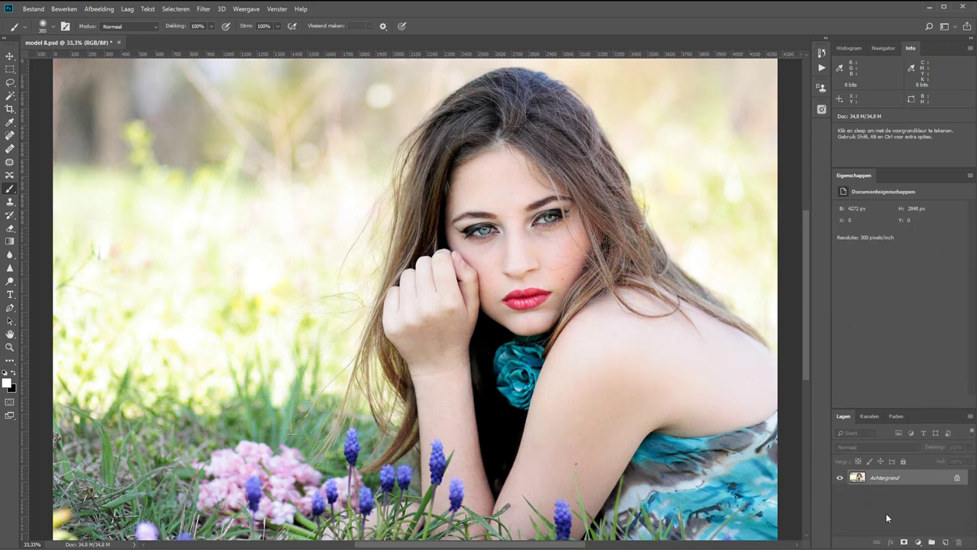
Step: Duplicate the Achtergrond layer as Laag 1 with Ctrl+J
click(919, 541)
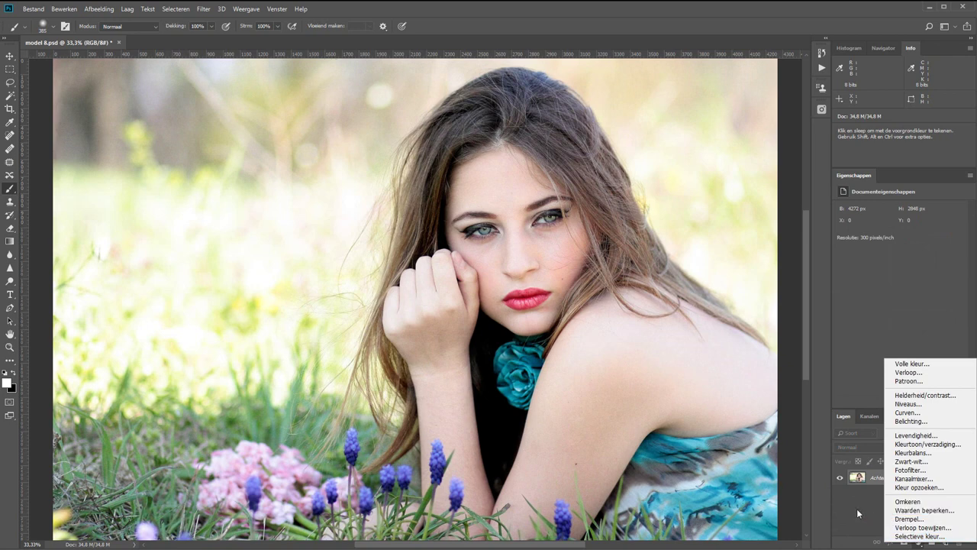
key(Escape)
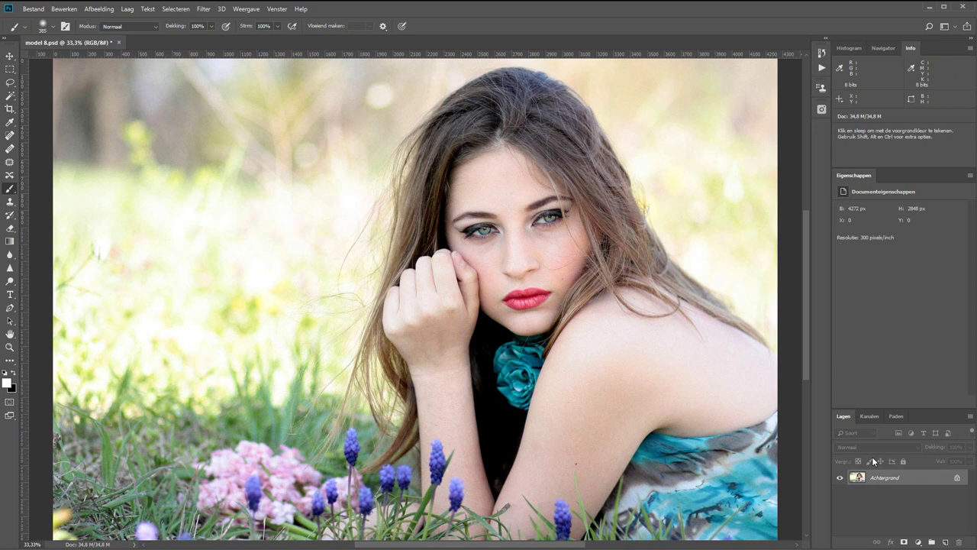
key(ctrl+j)
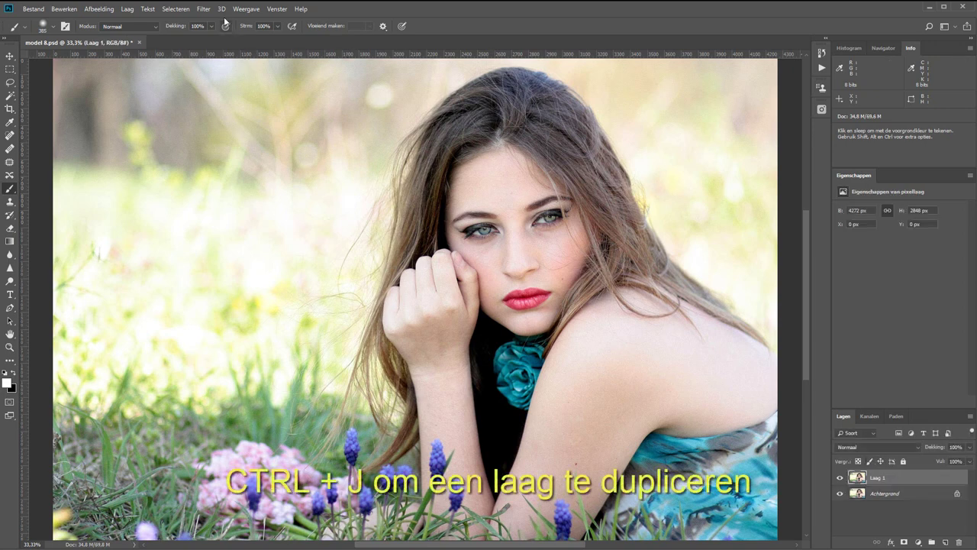
Step: Blur Laag 1 with a 36-pixel Gaussian blur and give it a white layer mask
click(204, 9)
mouse_move(217, 183)
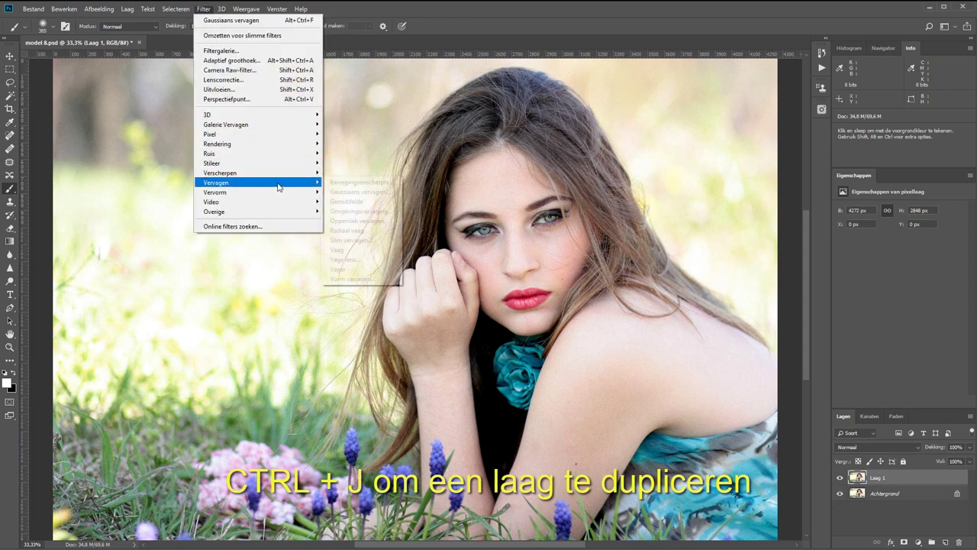
click(357, 192)
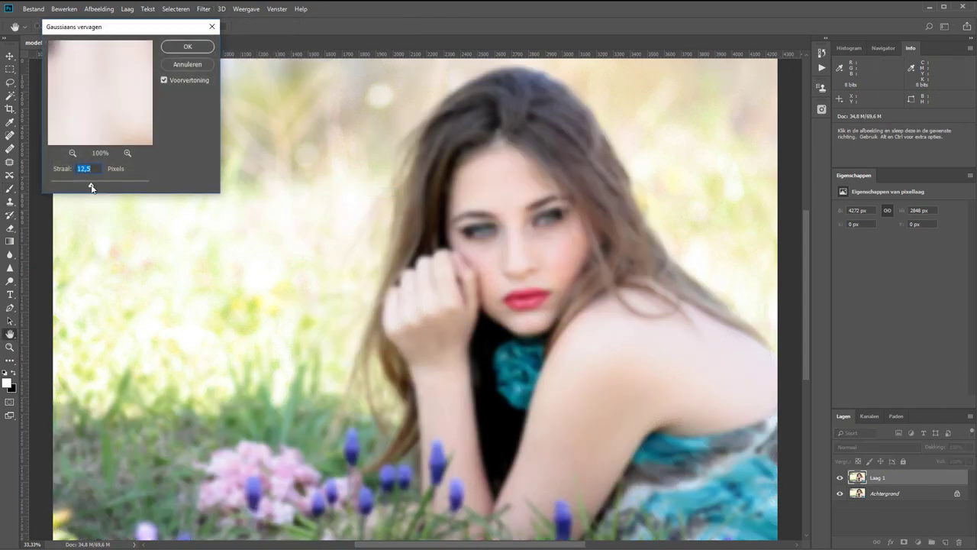
drag(92, 187, 101, 185)
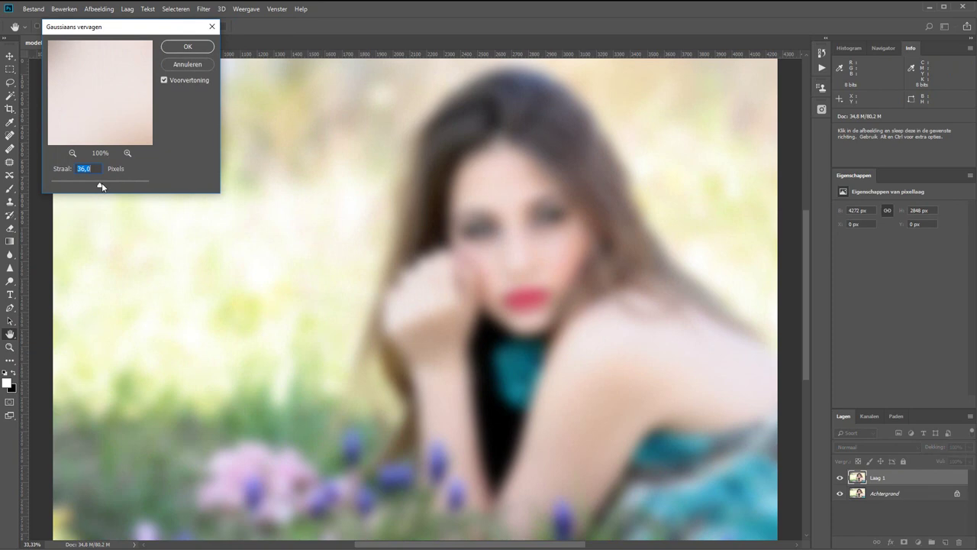
click(190, 47)
key(b)
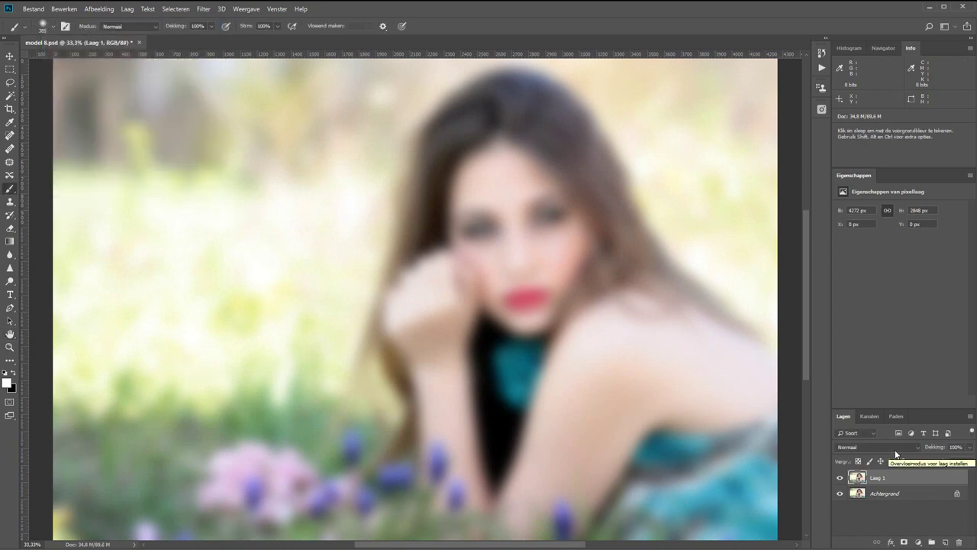
click(904, 542)
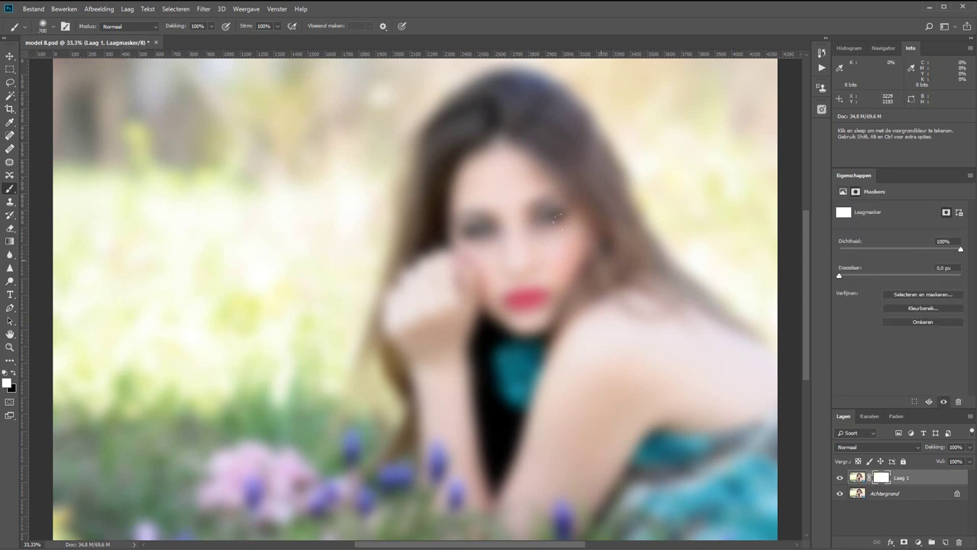
Step: Paint black over the subject on the mask, then delete Laag 1 with its mask
key(x)
mouse_move(582, 233)
mouse_down()
mouse_move(447, 226)
mouse_move(551, 487)
mouse_up()
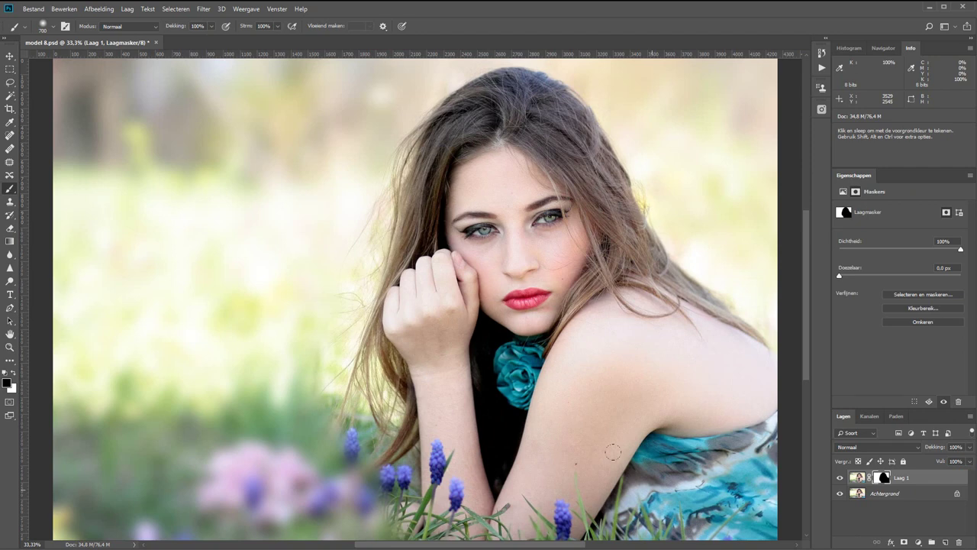
drag(909, 478, 959, 542)
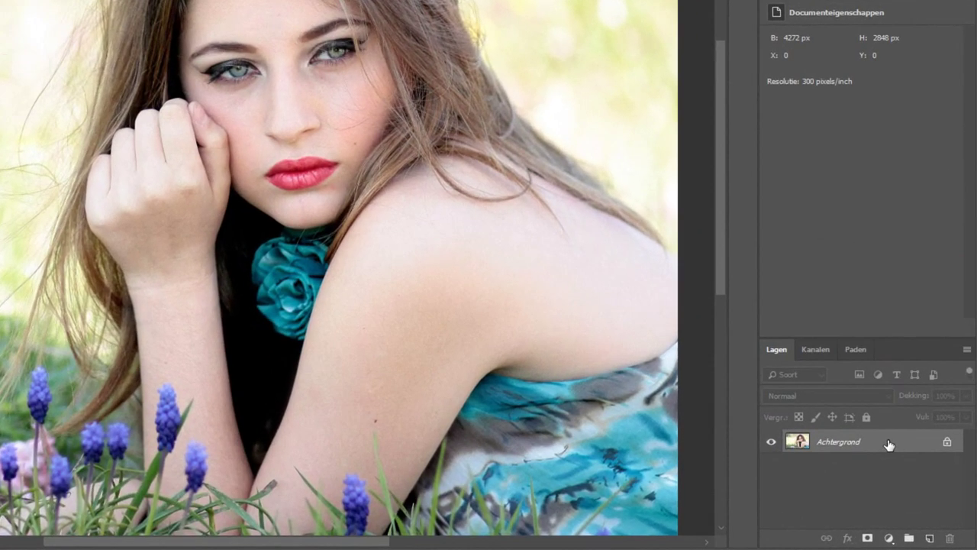
Step: Convert Achtergrond to a smart object and apply a 36-pixel Gaussian blur smart filter
right_click(888, 443)
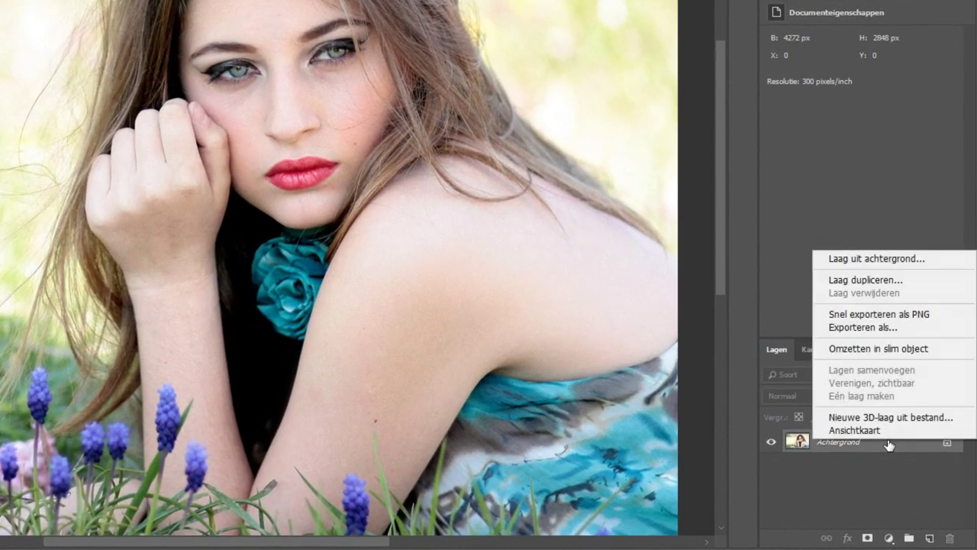
click(865, 349)
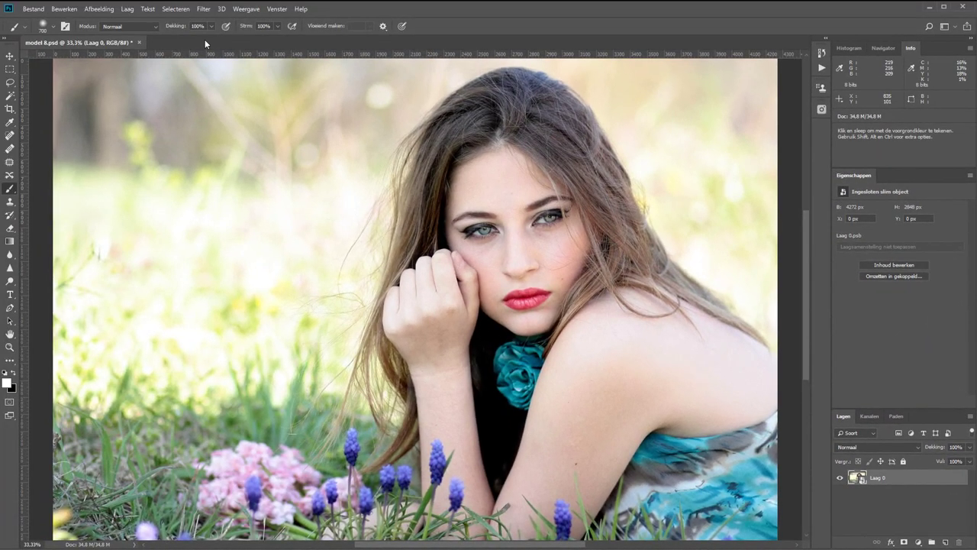
click(204, 10)
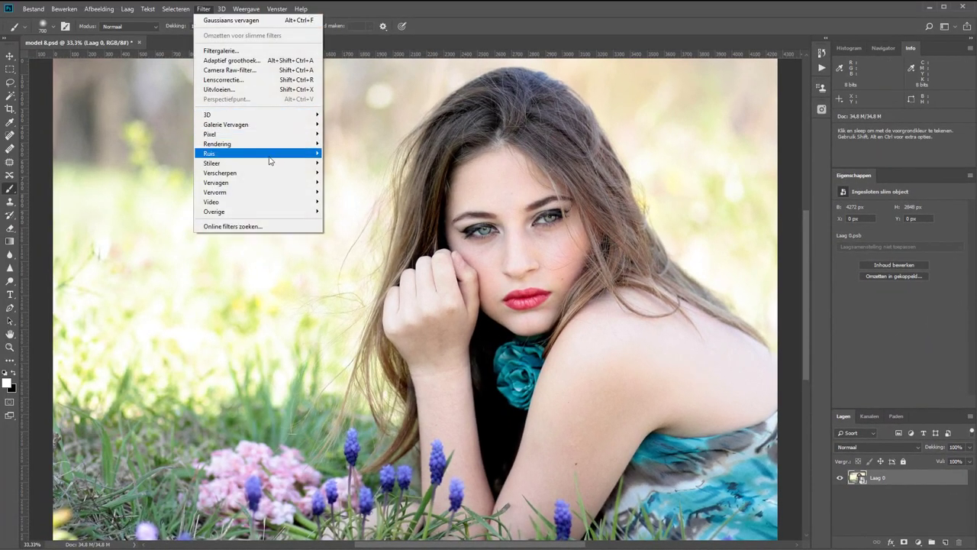
mouse_move(216, 182)
click(353, 190)
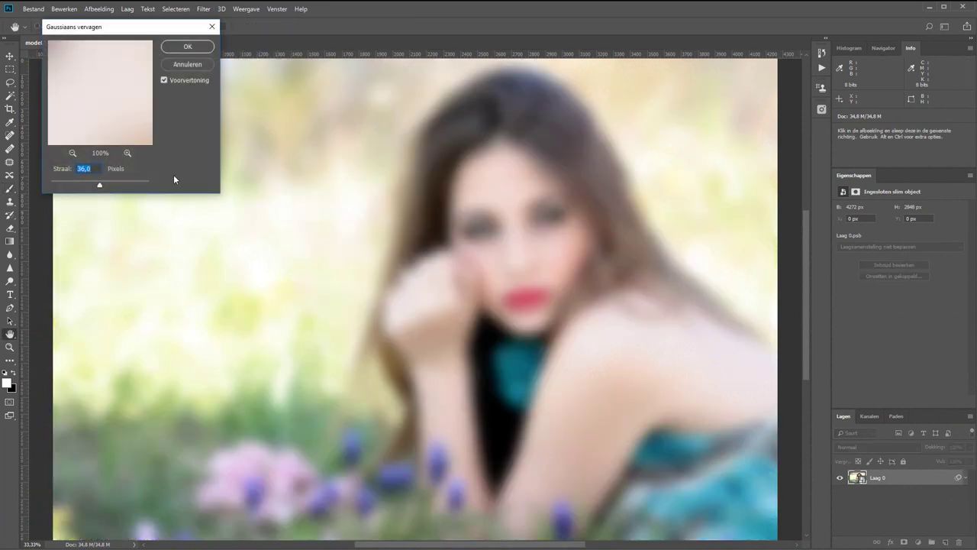
click(188, 46)
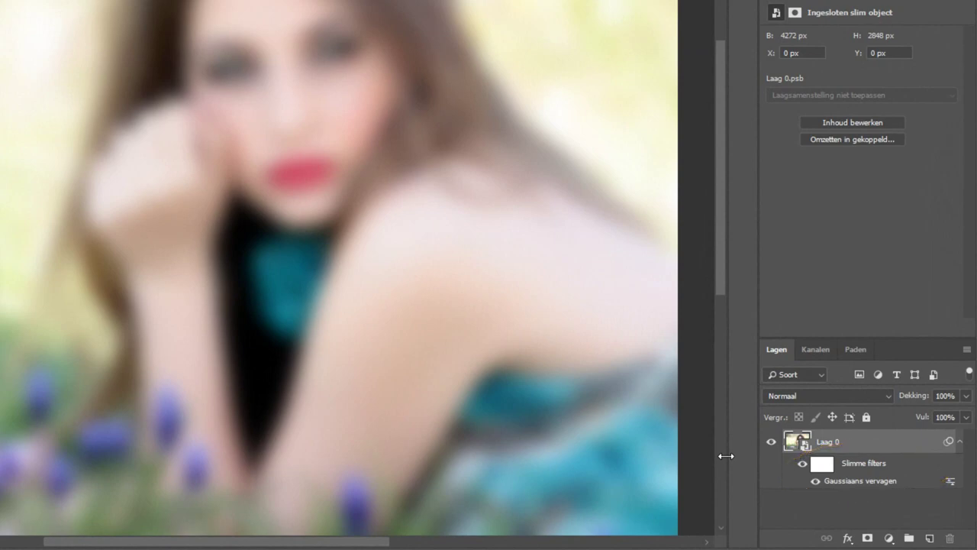
Step: Compare the blur on and off, then lower its radius to 24.9 pixels
click(815, 483)
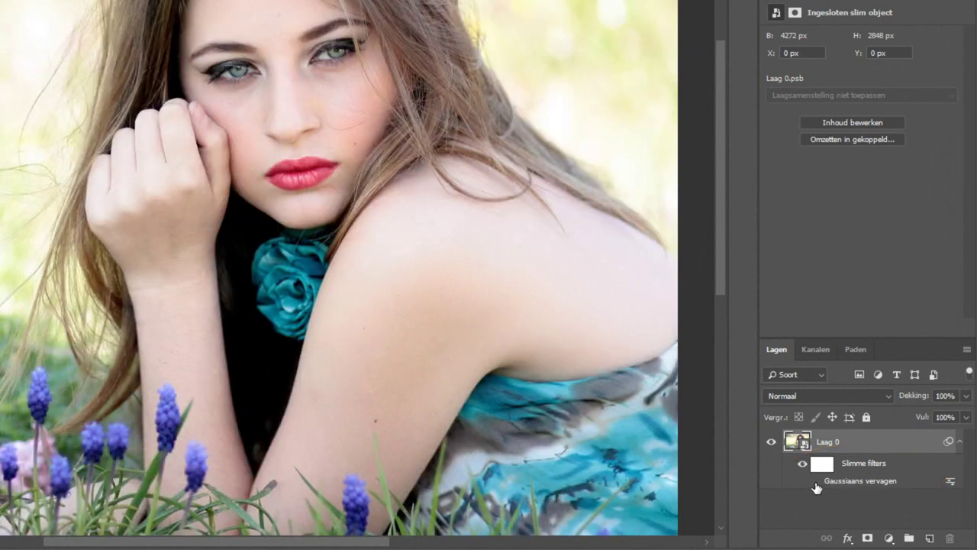
click(815, 481)
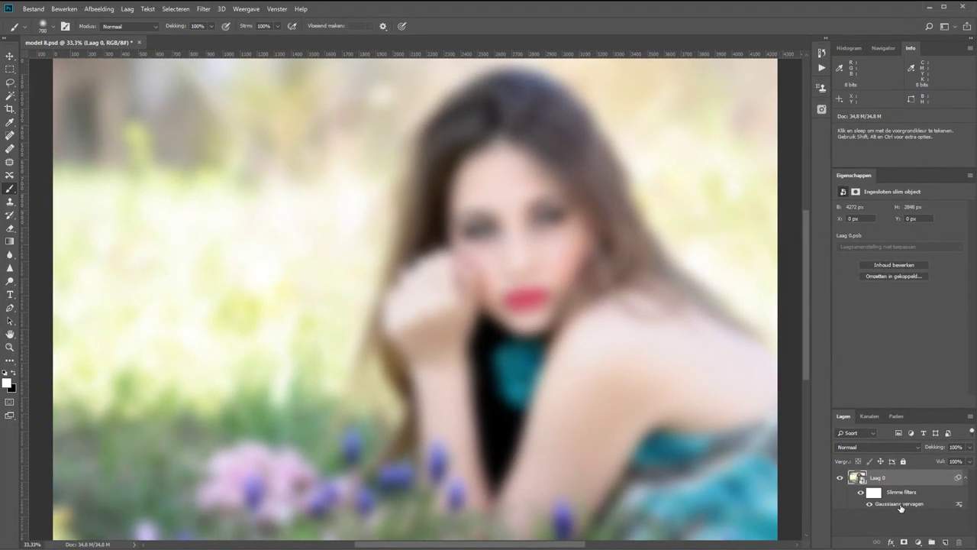
double_click(886, 506)
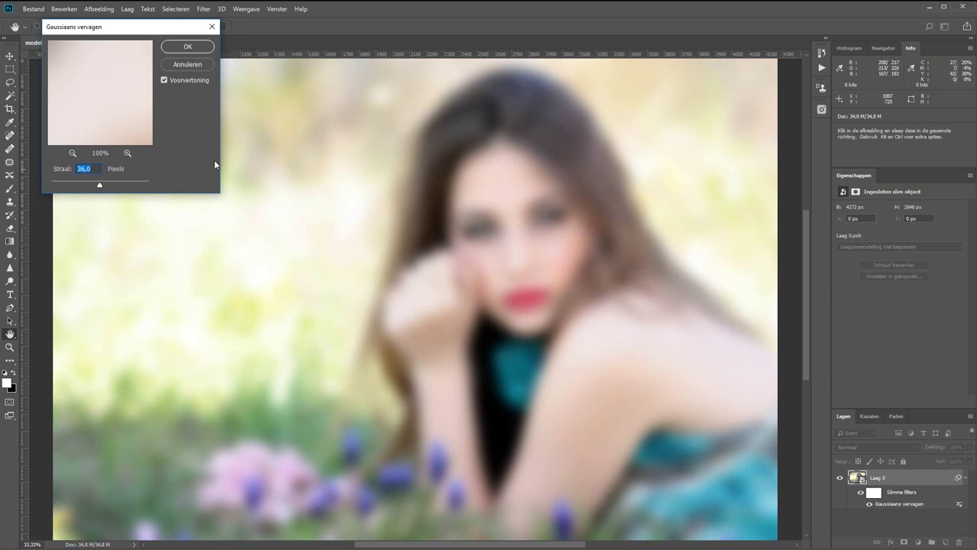
click(87, 187)
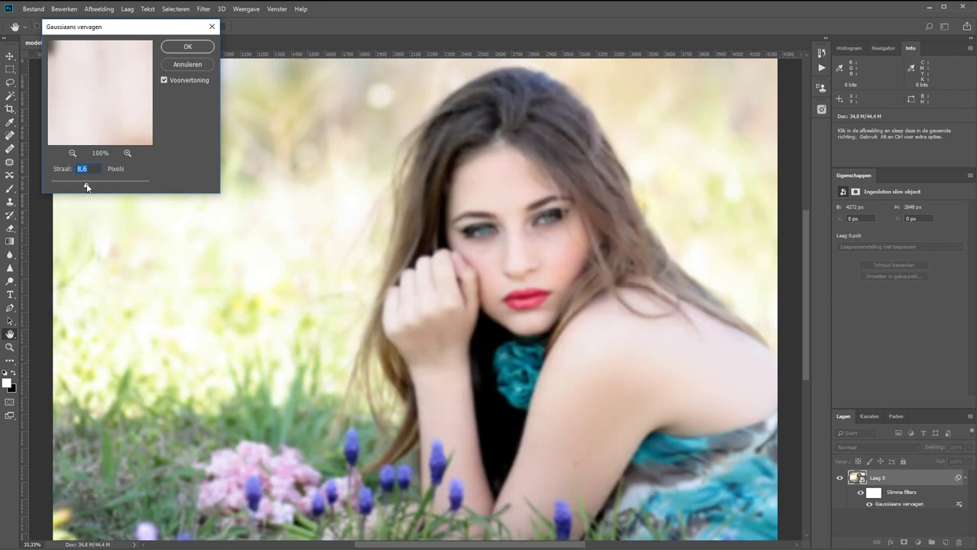
drag(87, 188, 99, 183)
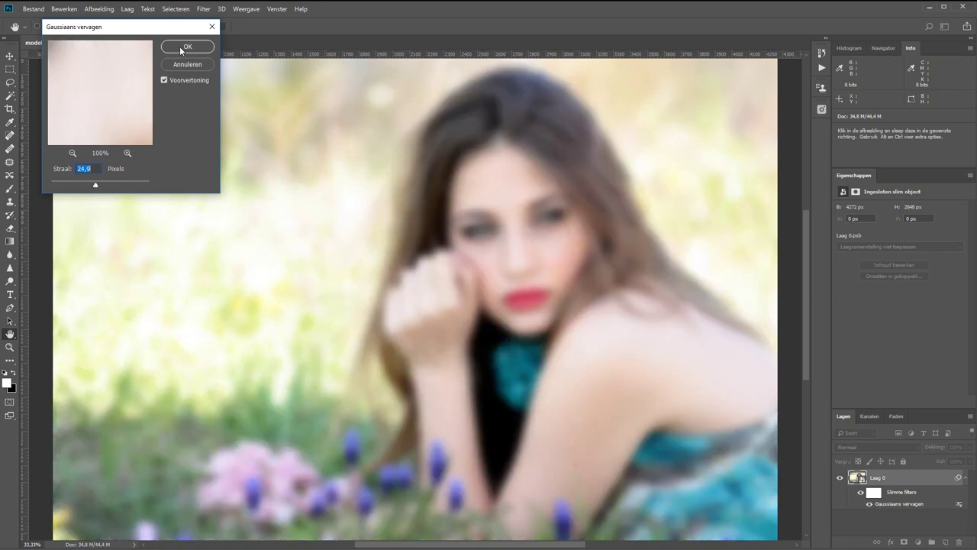
click(182, 48)
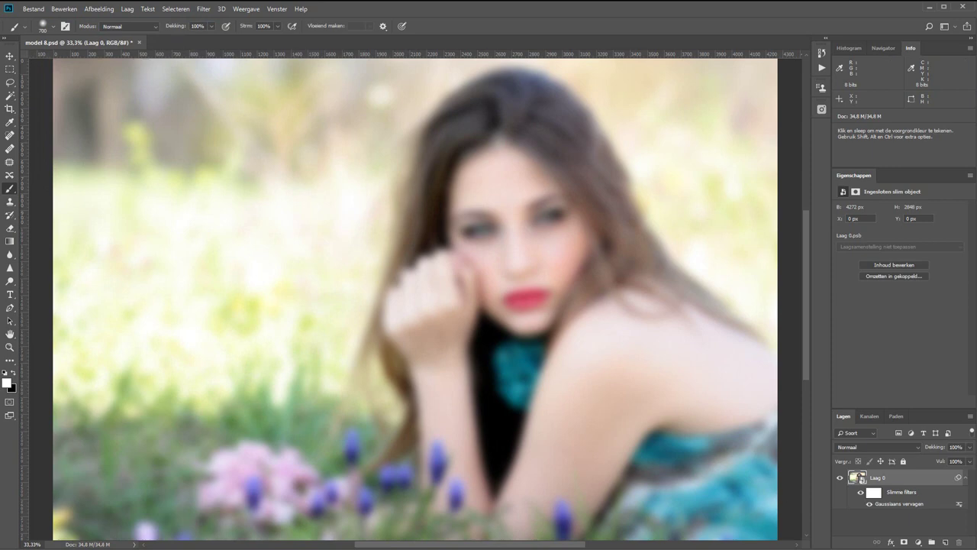
Step: Paint the blur filter mask black over the woman's arm, necklace, face, hair and dress
click(874, 493)
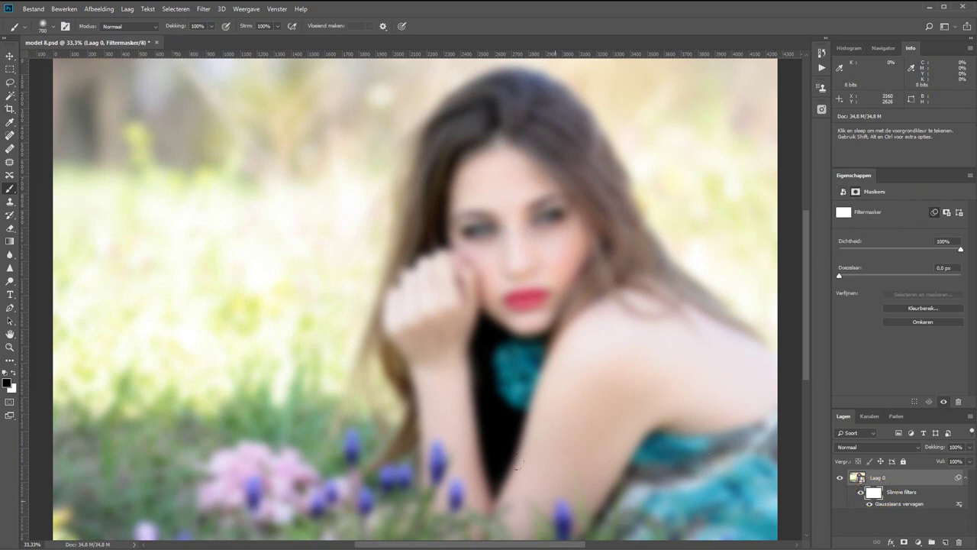
mouse_move(554, 523)
mouse_down()
mouse_move(459, 404)
mouse_move(481, 75)
mouse_up()
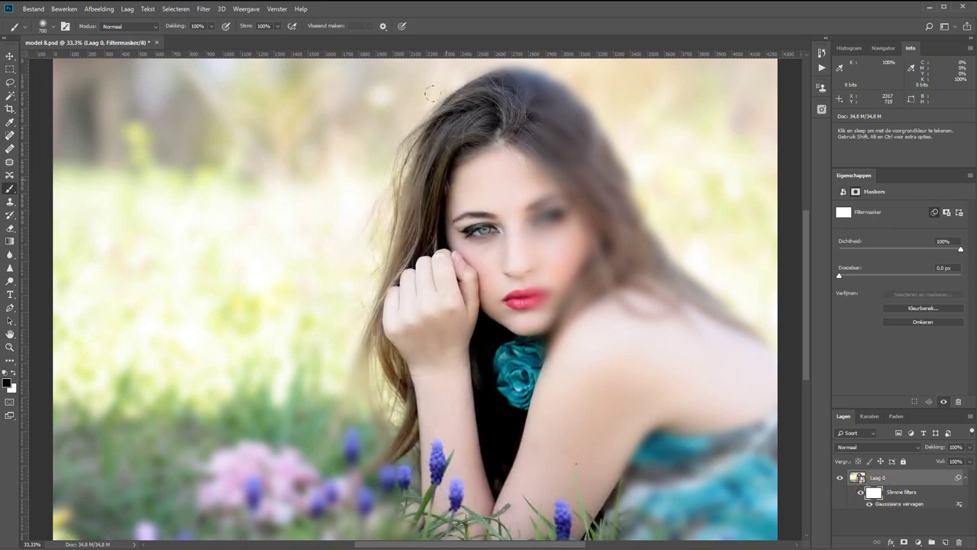
drag(509, 119, 733, 473)
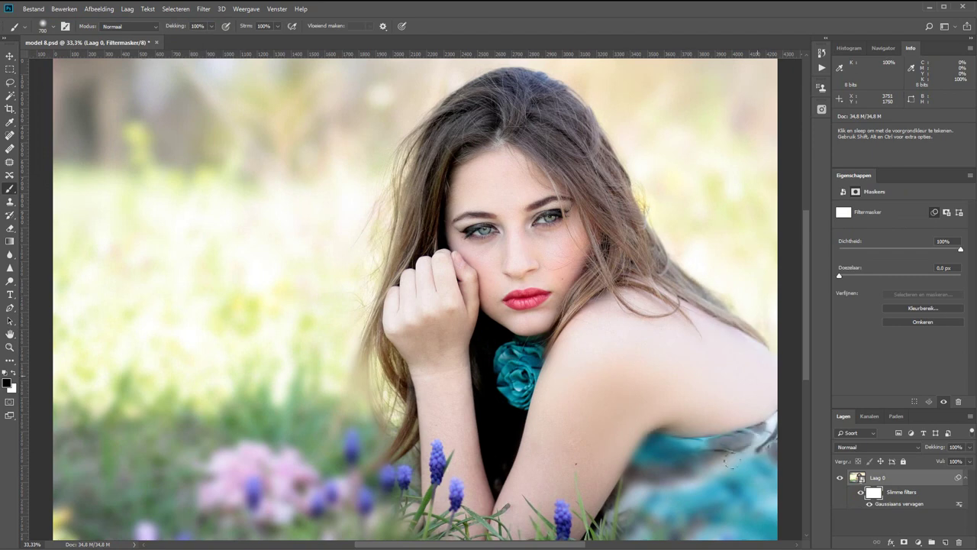
drag(621, 527, 547, 353)
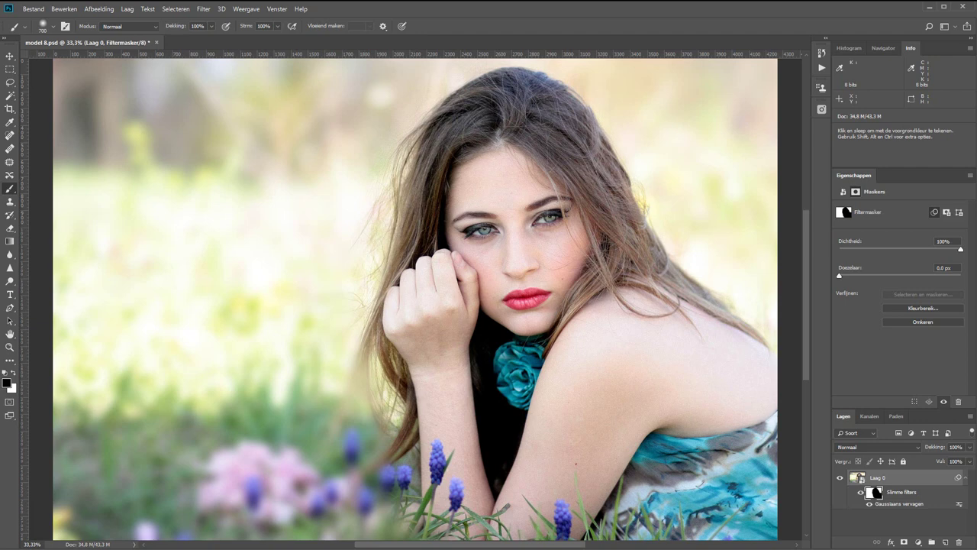
click(858, 477)
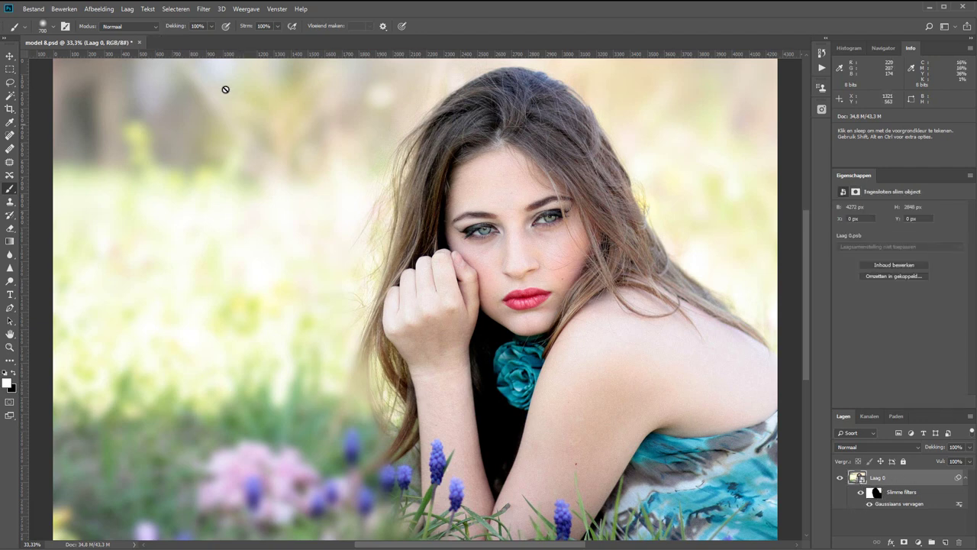
Step: Apply a Curves smart filter that darkens midtones and caps highlight output at 226
click(100, 8)
mouse_move(109, 36)
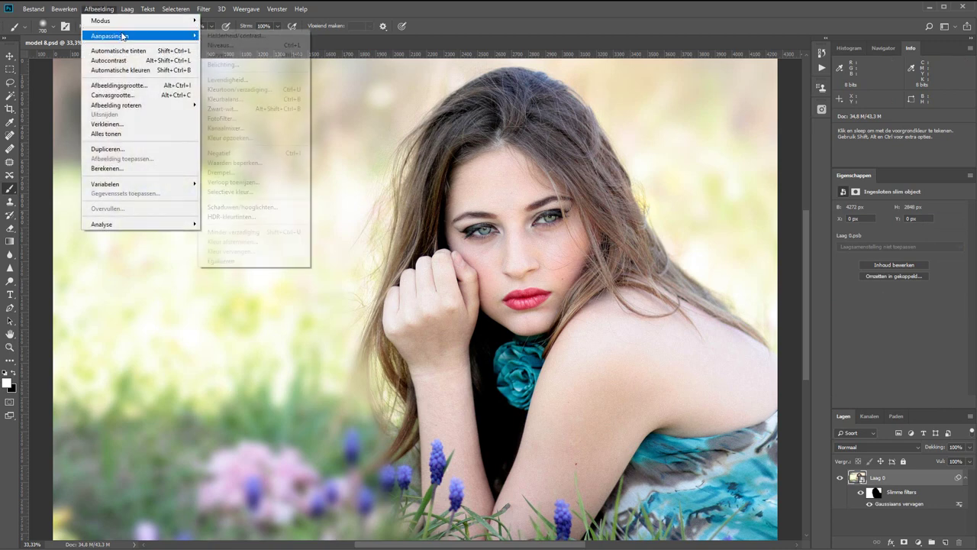
click(237, 55)
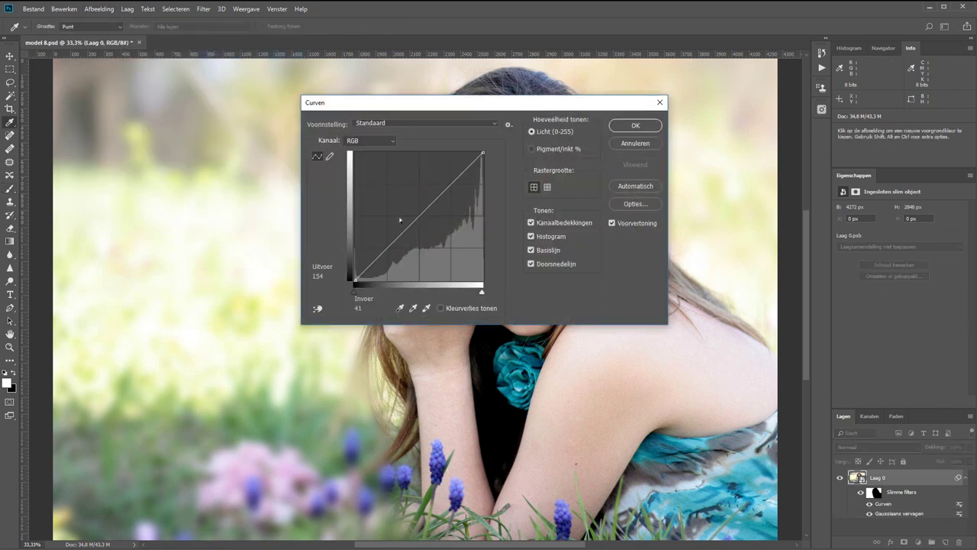
drag(399, 220, 420, 228)
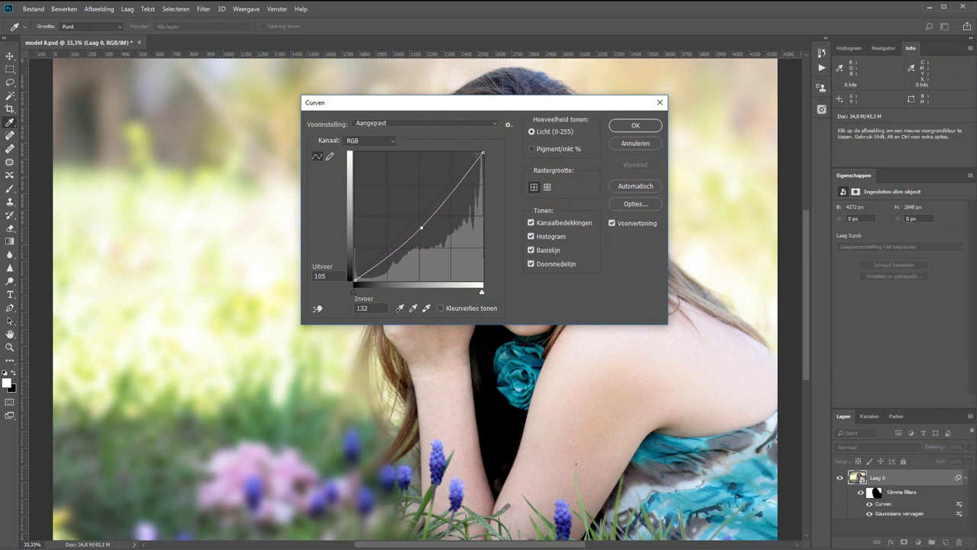
drag(483, 152, 498, 162)
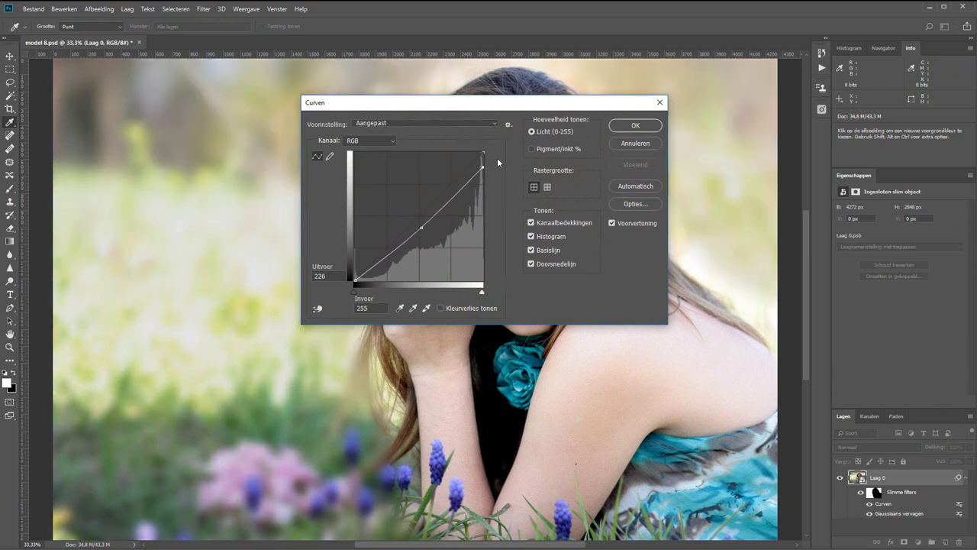
click(633, 127)
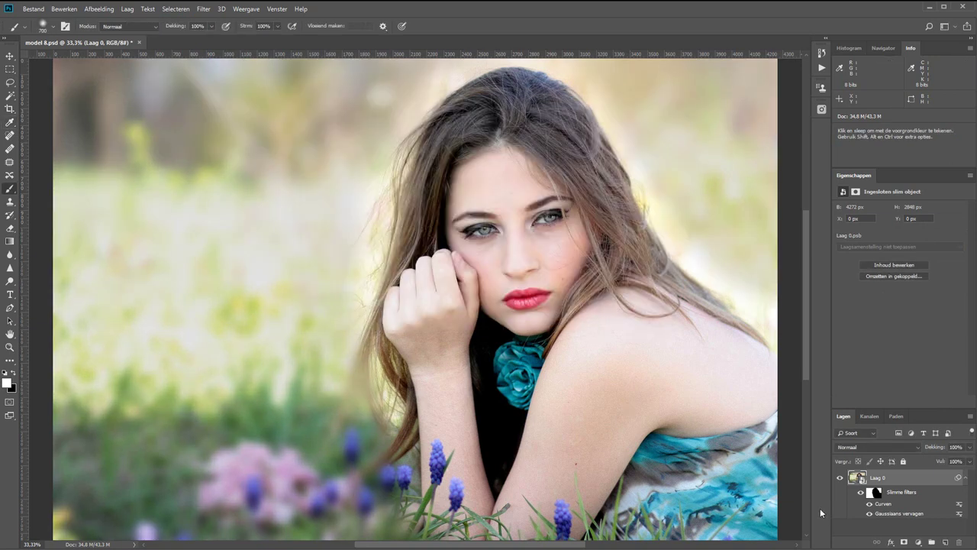
Step: Toggle the Curves and smart filters to compare, then select the filter mask and open Filter
click(869, 504)
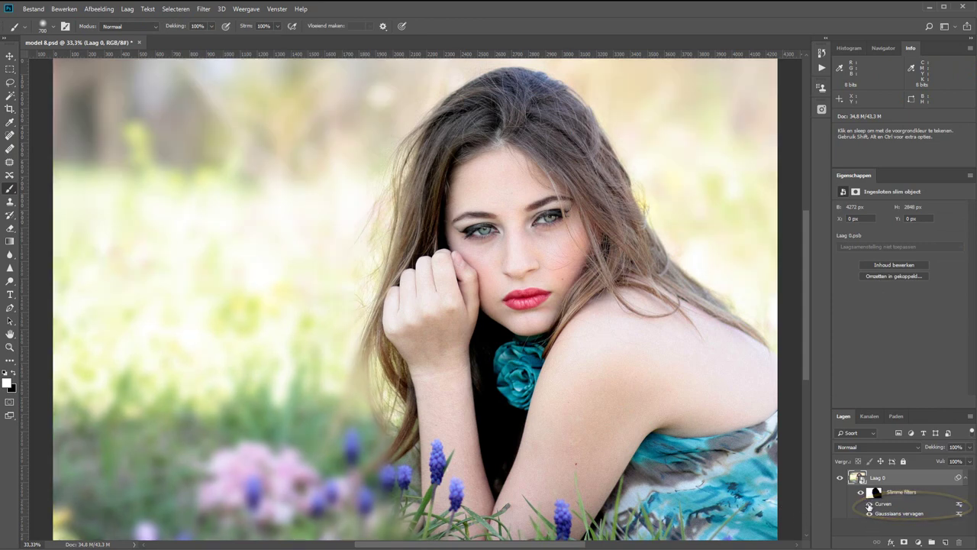
click(869, 504)
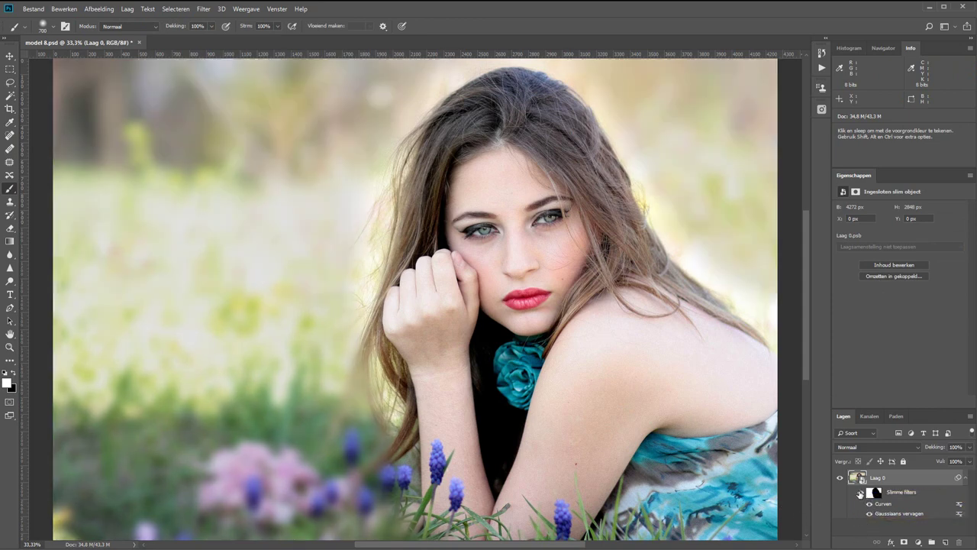
click(861, 493)
click(862, 493)
click(873, 492)
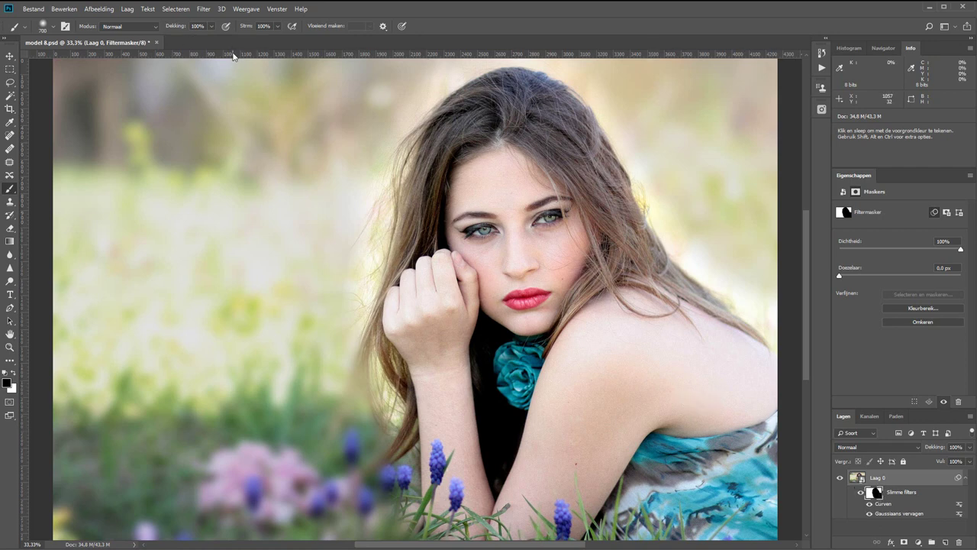
click(205, 10)
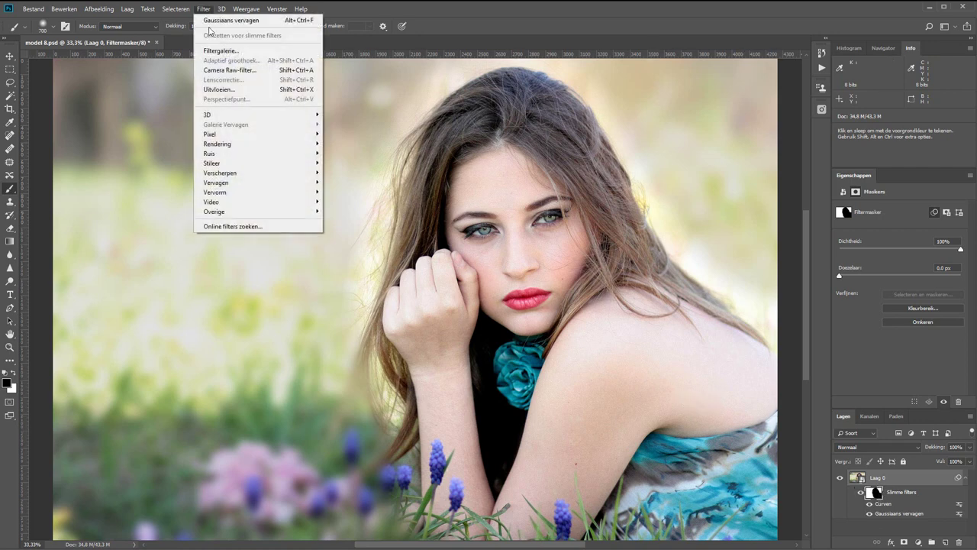
mouse_move(258, 192)
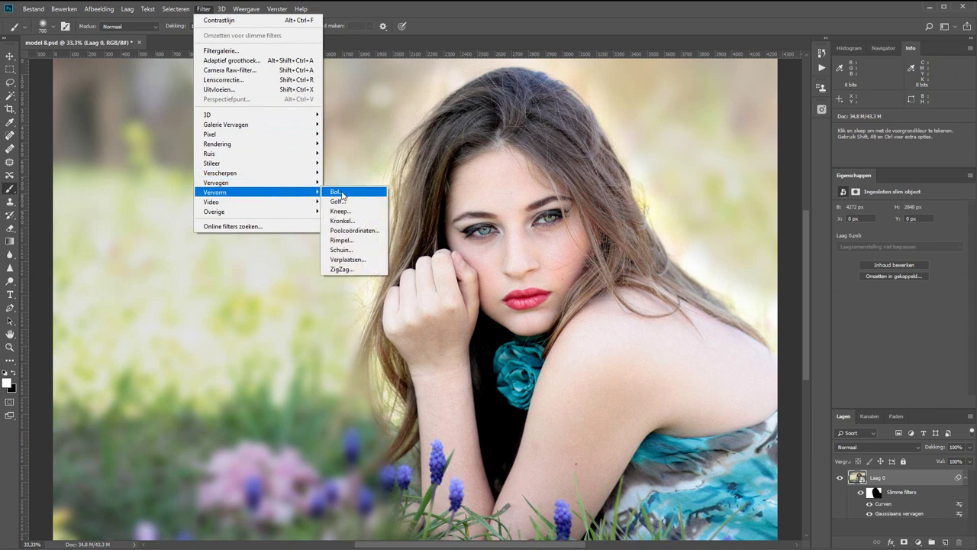
Step: Apply a triangle Wave filter: 167 generators, wavelength 43–549, amplitude 1–83
click(342, 202)
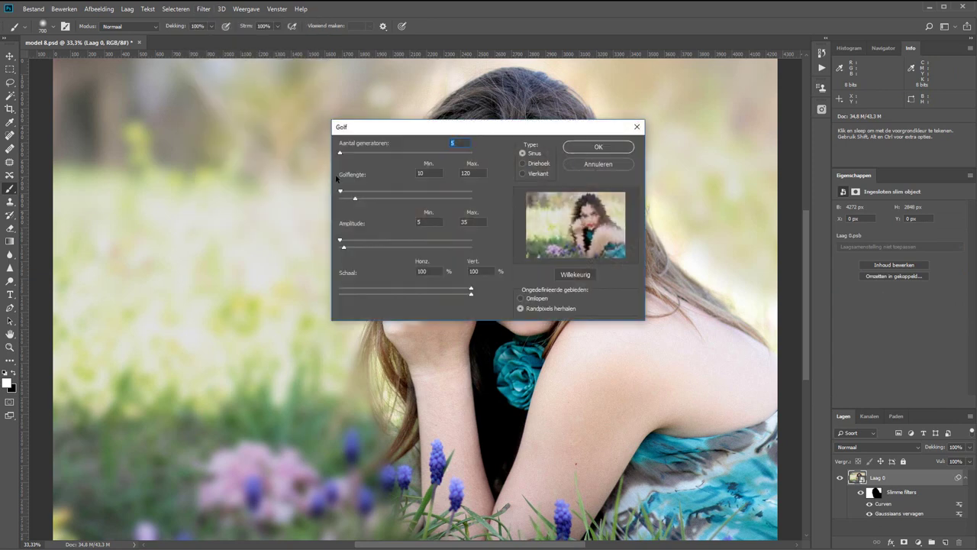
drag(352, 153, 362, 152)
mouse_move(347, 192)
mouse_down()
mouse_move(344, 199)
mouse_move(412, 198)
mouse_up()
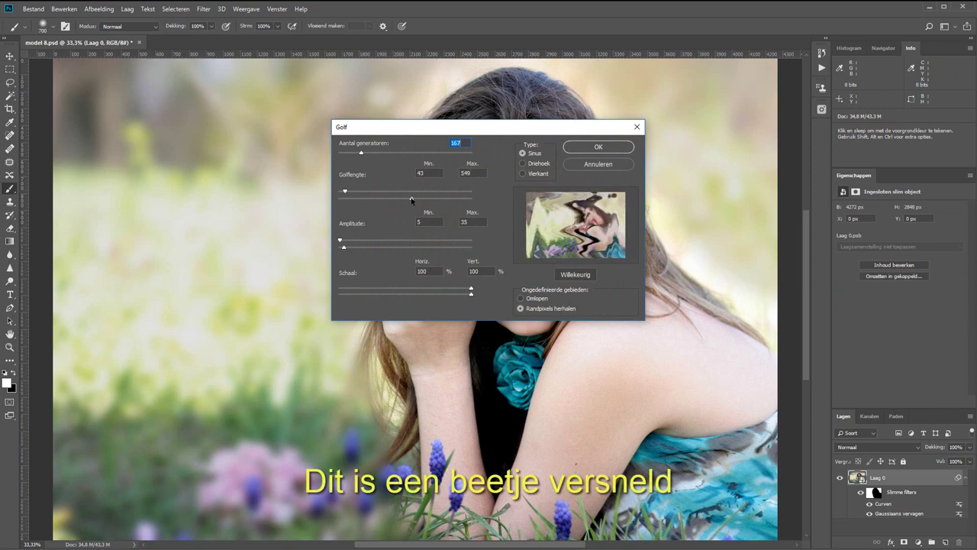
mouse_move(344, 246)
mouse_down()
mouse_move(306, 246)
mouse_move(350, 247)
mouse_up()
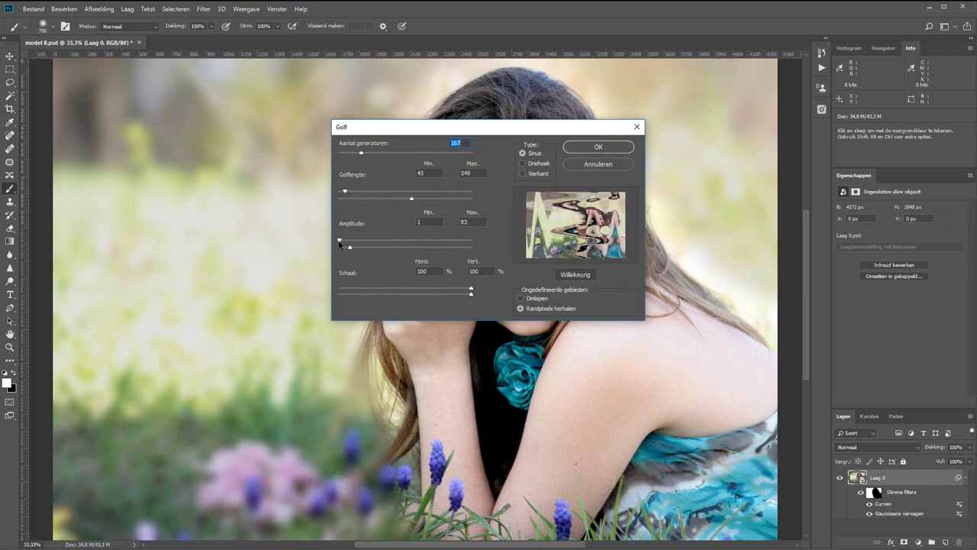
click(535, 164)
click(601, 147)
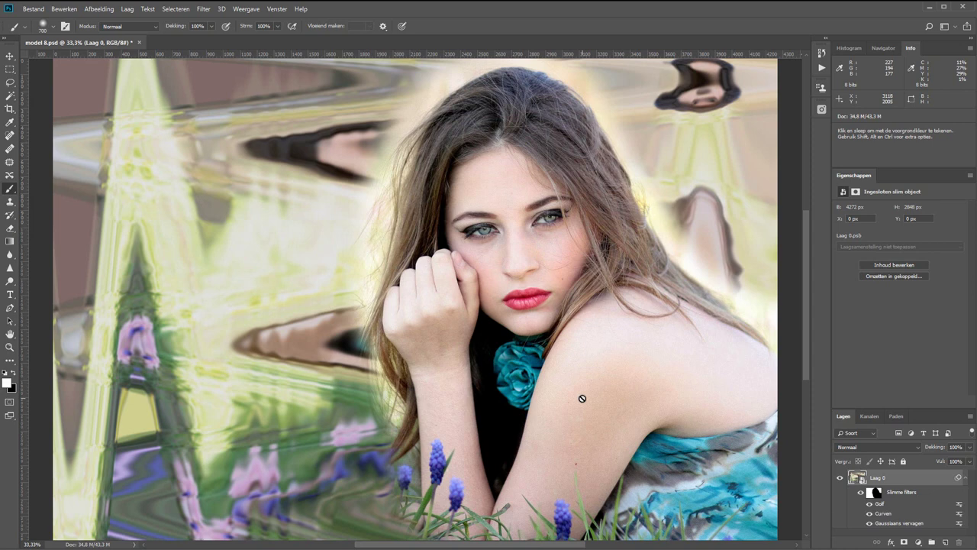
Step: Reduce the Golf smart filter's generators to 28
double_click(882, 506)
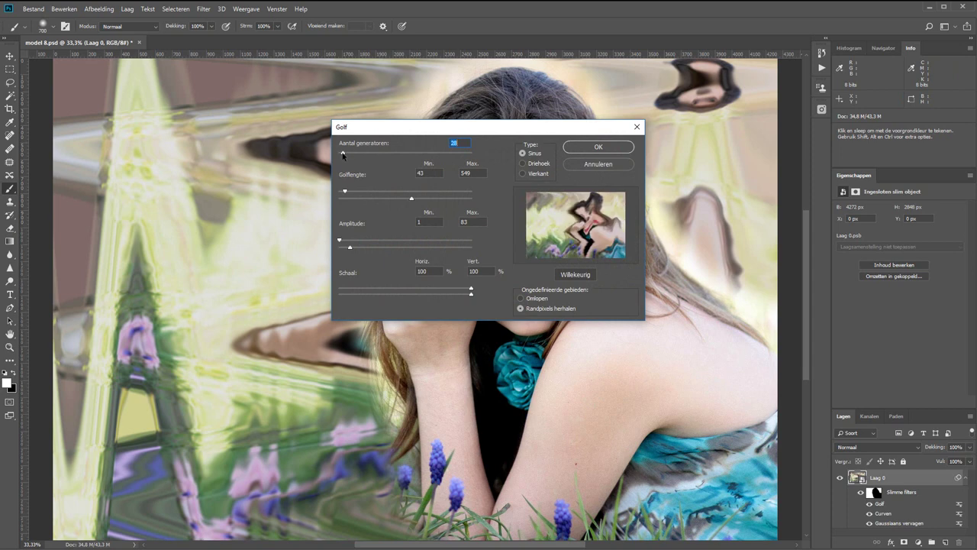
click(596, 148)
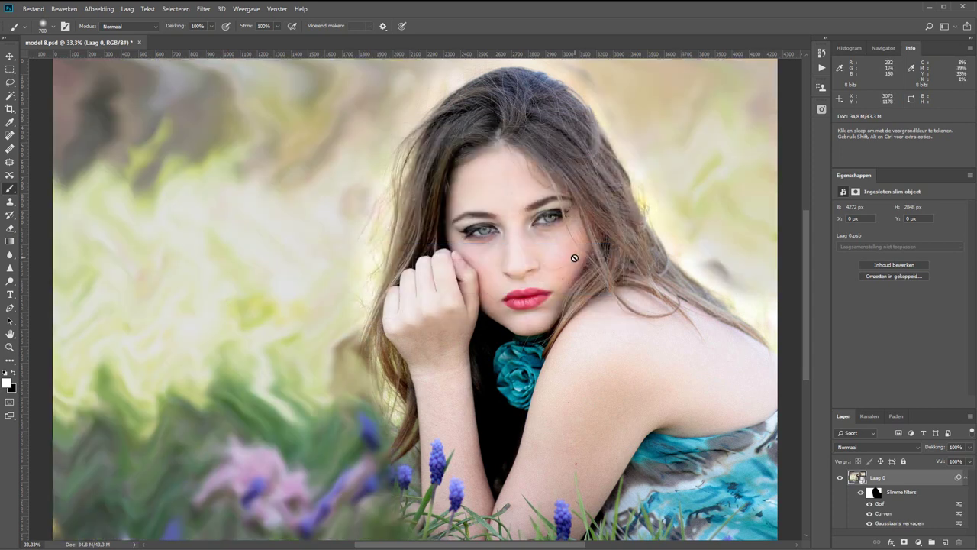